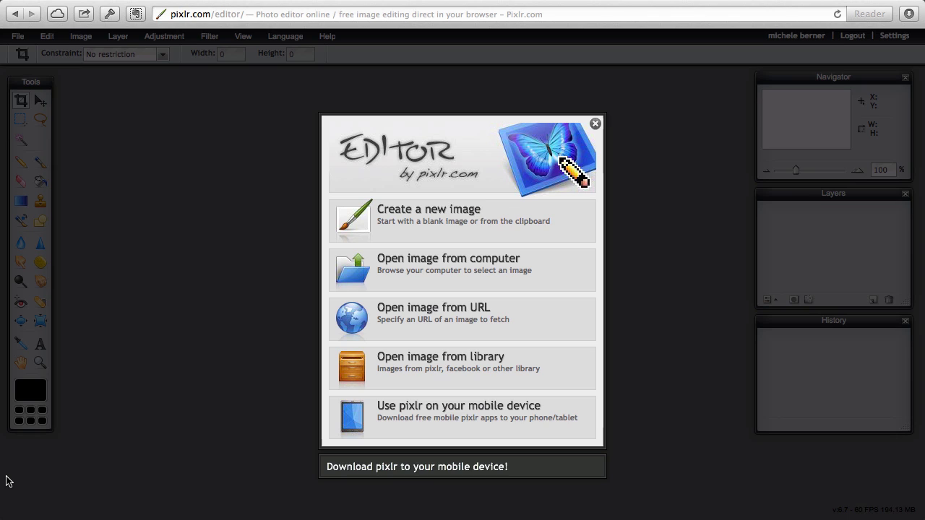
# Open the image library and add a new folder named 'Cat' beside Dog and Food.
pyautogui.click(396, 370)
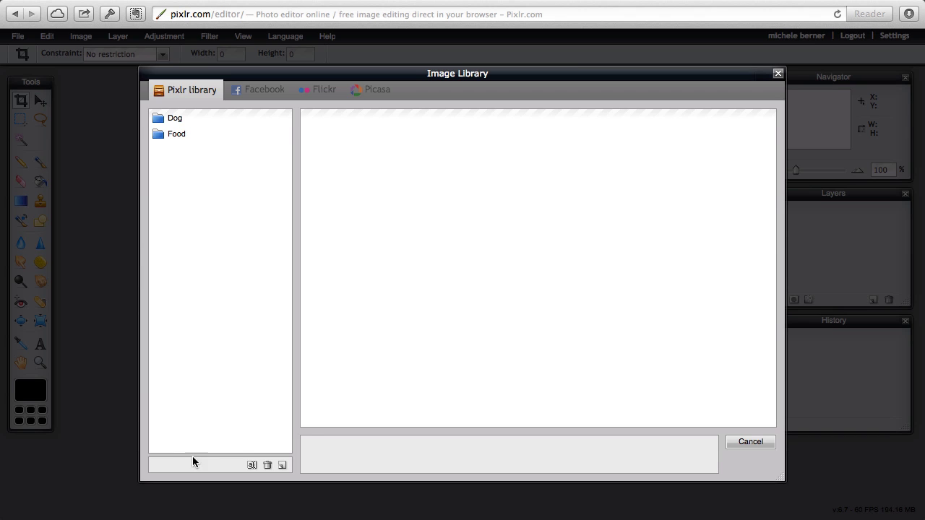
pyautogui.click(283, 466)
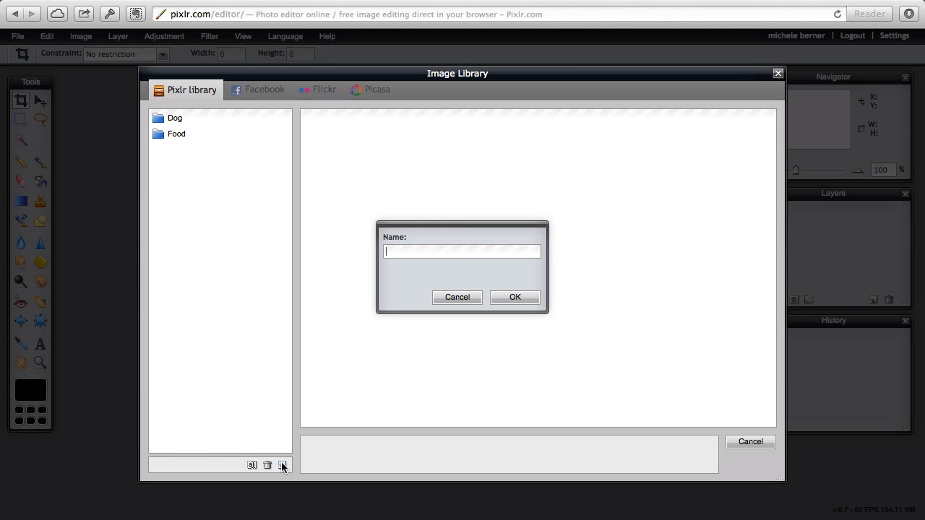
pyautogui.write('Cat')
pyautogui.press('Return')
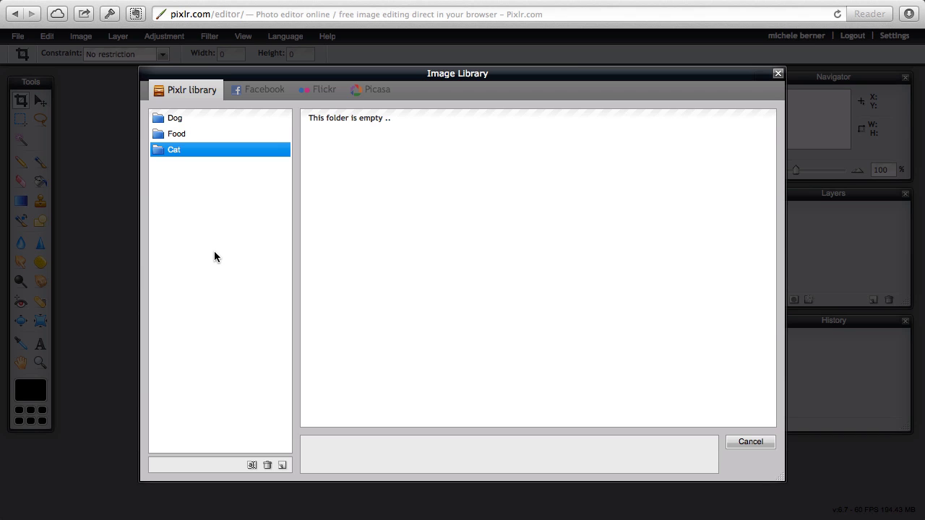
# Cancel renaming Cat, browse the Facebook, Flickr and Picasa tabs, then close the library.
pyautogui.click(251, 464)
pyautogui.click(446, 296)
pyautogui.click(253, 92)
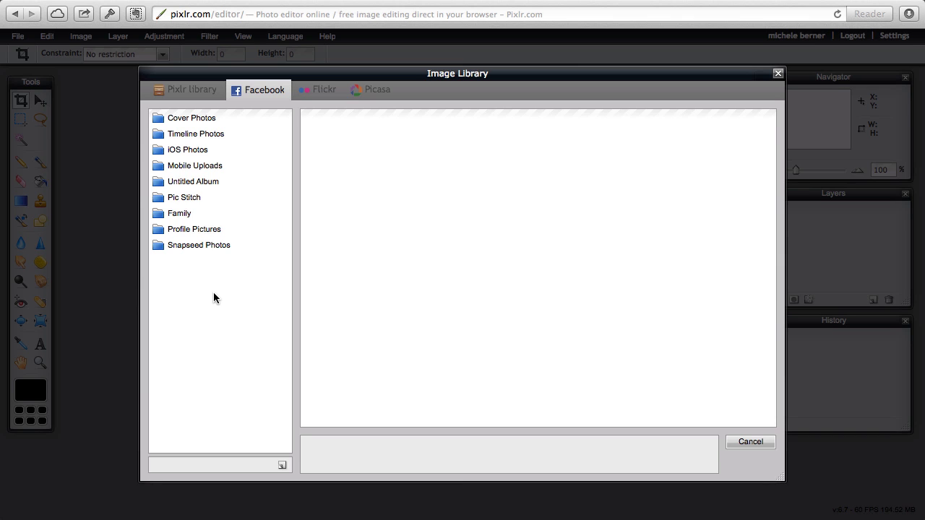
pyautogui.click(317, 95)
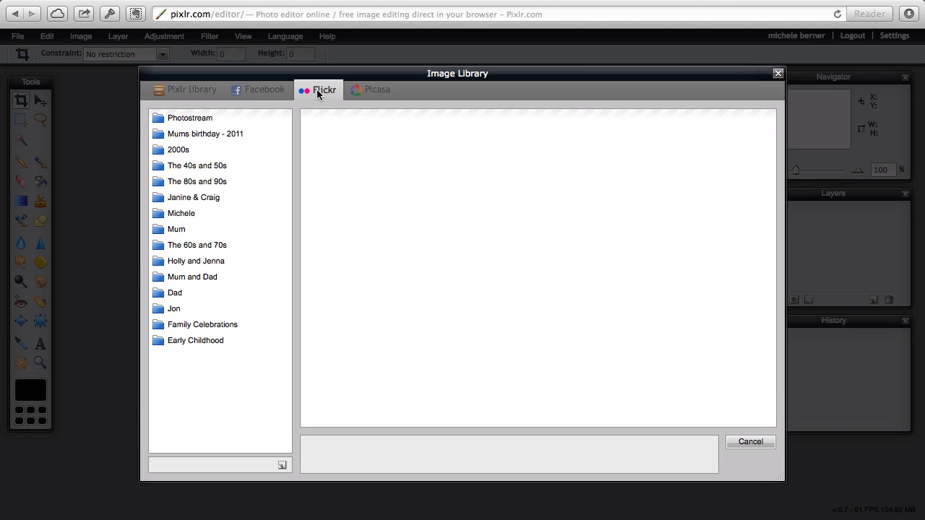
pyautogui.click(357, 92)
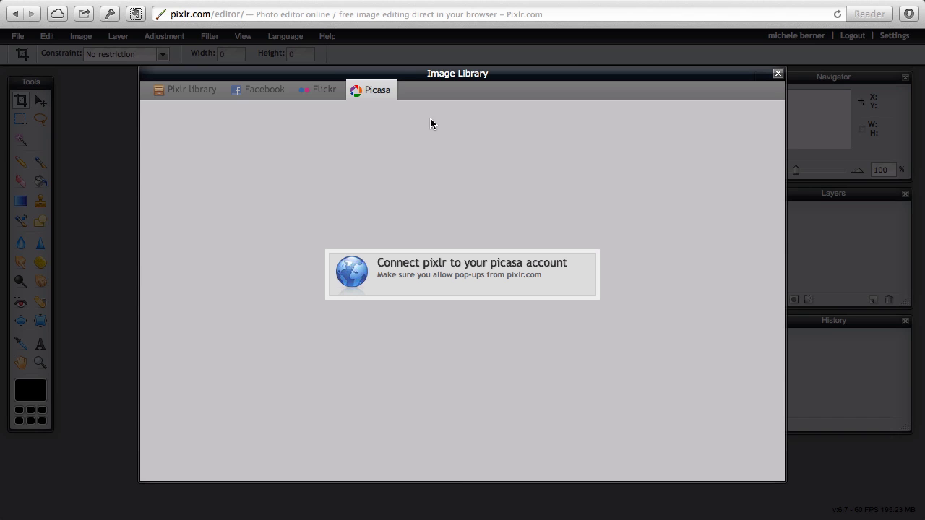
pyautogui.click(778, 74)
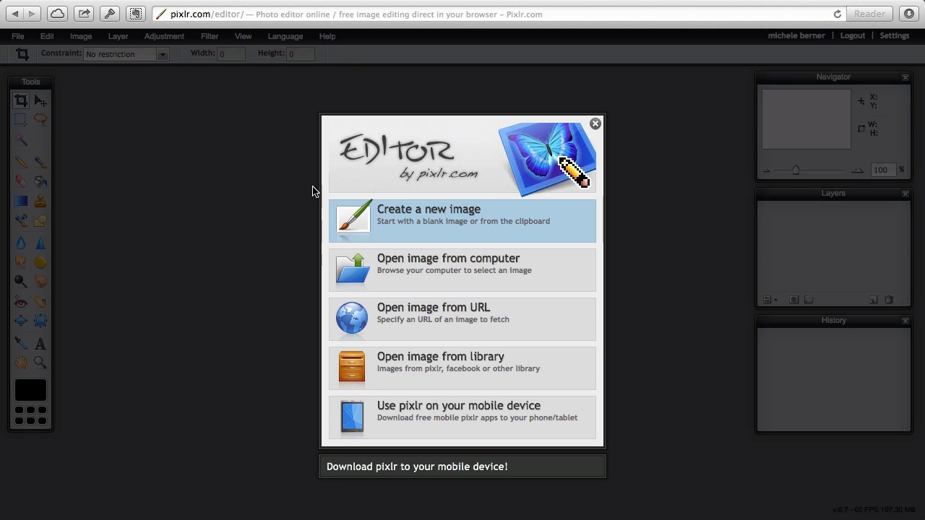
# Open 'fruit and vegetable market' from the computer's Downloads folder.
pyautogui.click(414, 267)
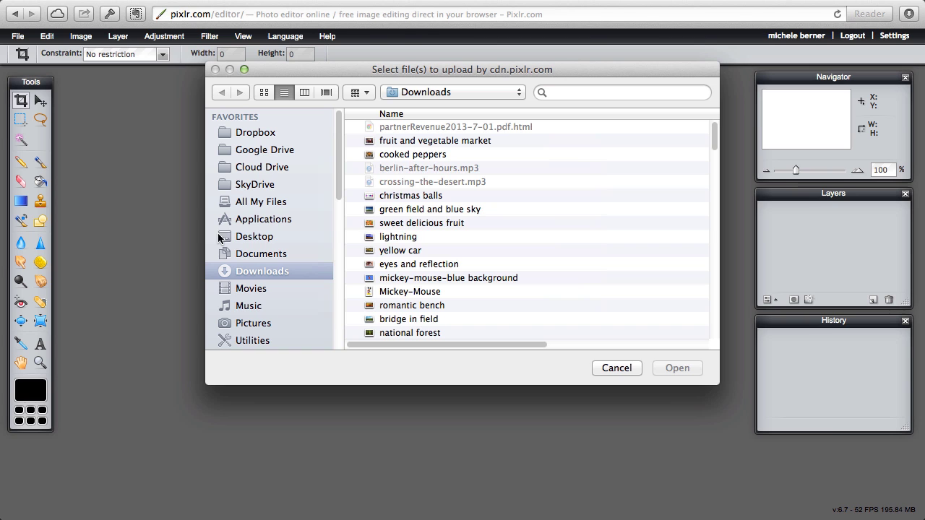
pyautogui.doubleClick(405, 142)
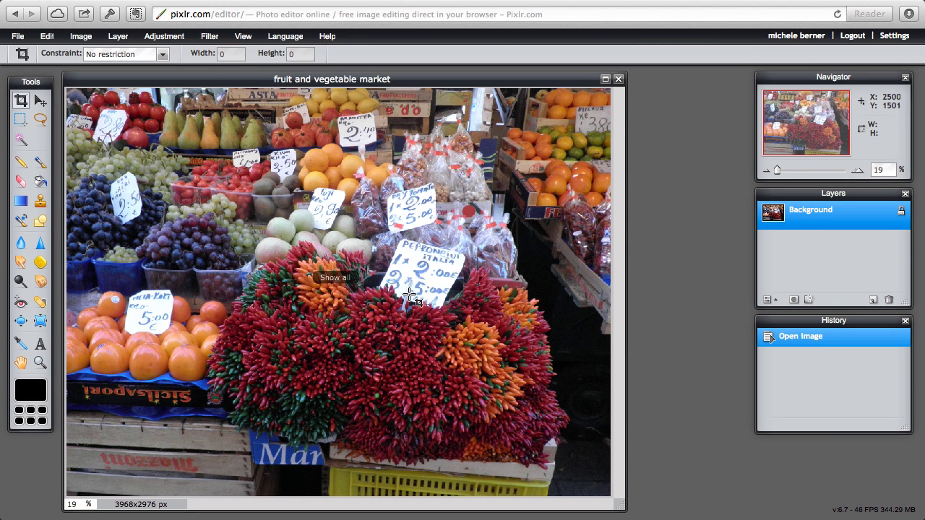
# Erase a spot on the market photo with the Eraser using a 50-px brush.
pyautogui.moveTo(252, 81); pyautogui.dragTo(265, 78)
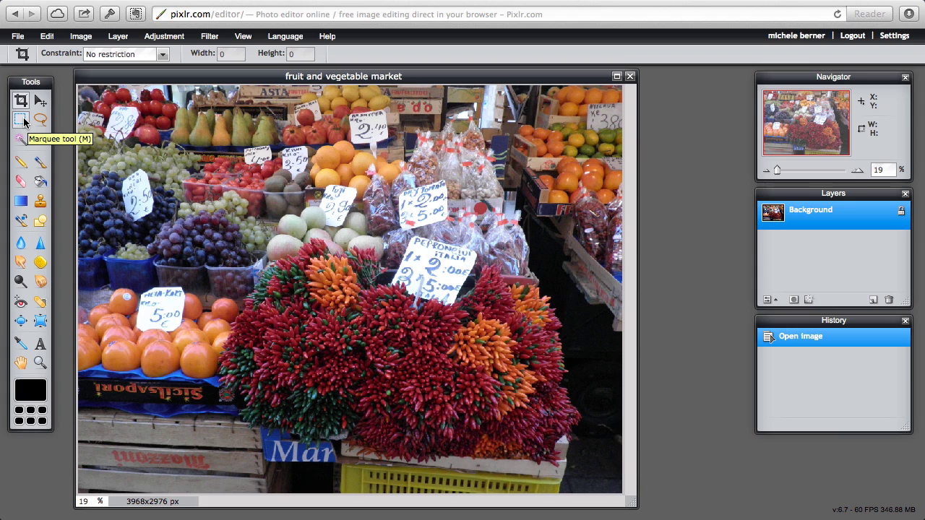
pyautogui.click(22, 186)
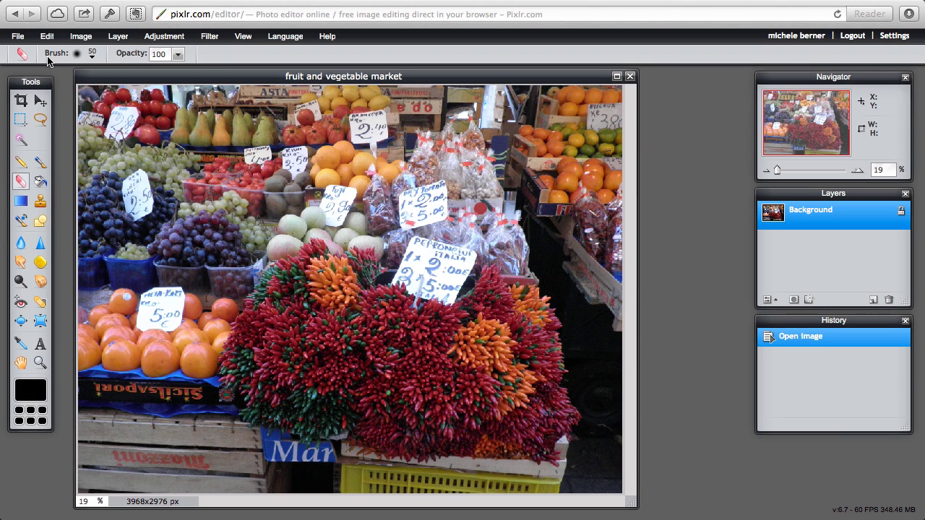
pyautogui.click(92, 58)
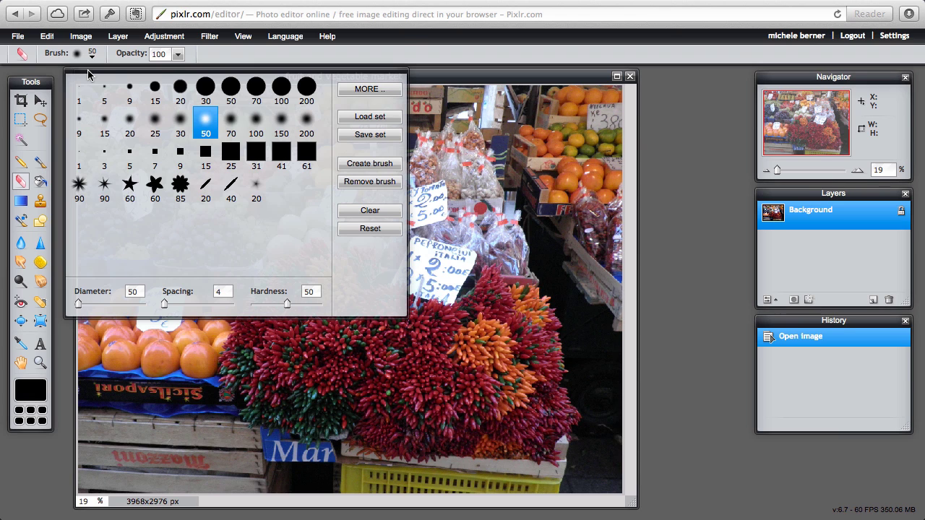
pyautogui.click(156, 278)
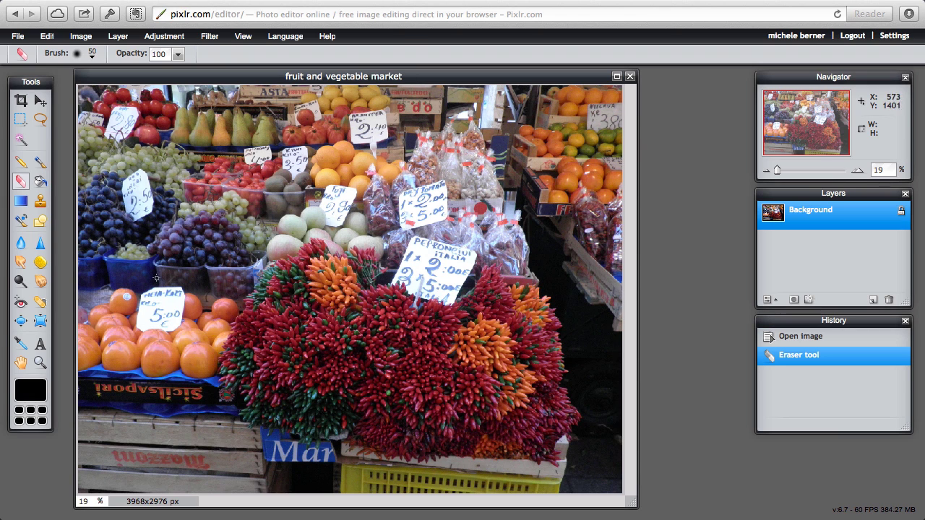
# Select the Clone Stamp tool and zoom the photo to 27% with the Navigator slider.
pyautogui.click(20, 245)
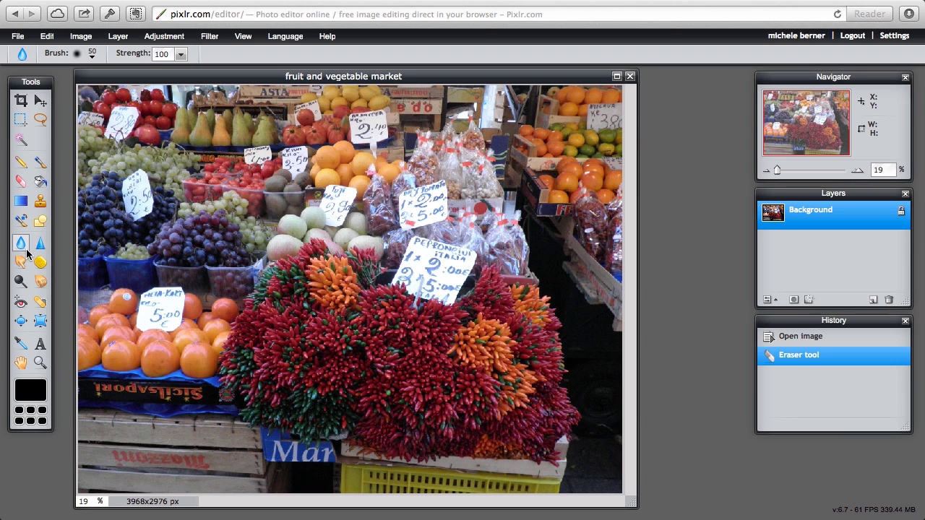
pyautogui.click(41, 202)
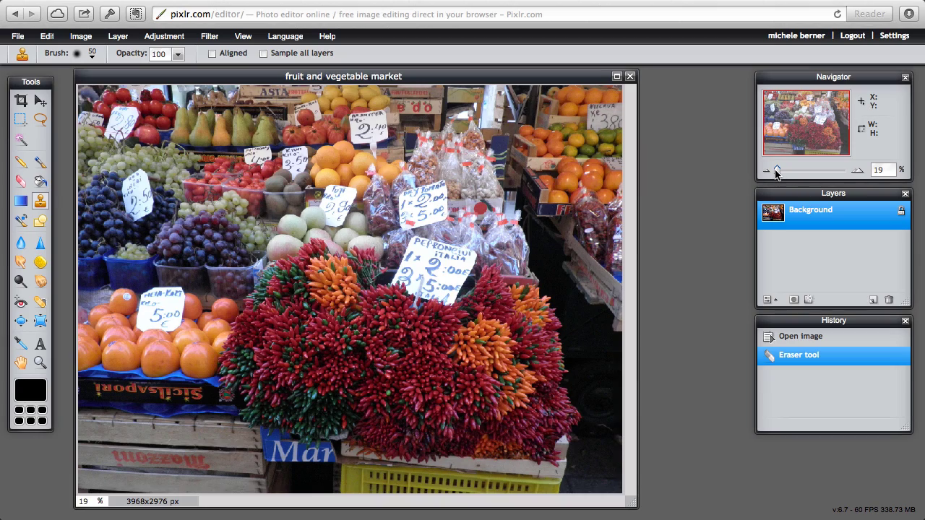
pyautogui.moveTo(779, 172)
pyautogui.mouseDown()
pyautogui.moveTo(788, 176)
pyautogui.moveTo(779, 174)
pyautogui.mouseUp()
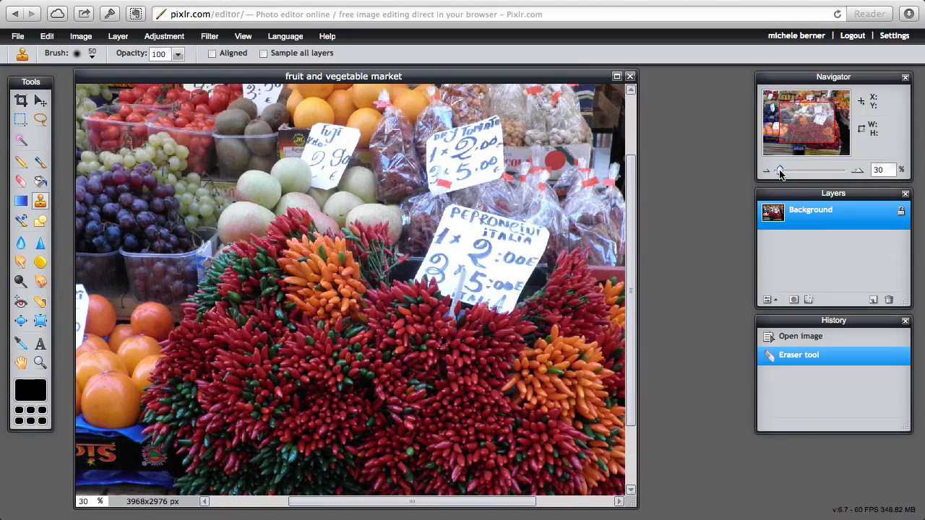
# Open the View menu and dismiss it without choosing a command.
pyautogui.click(243, 37)
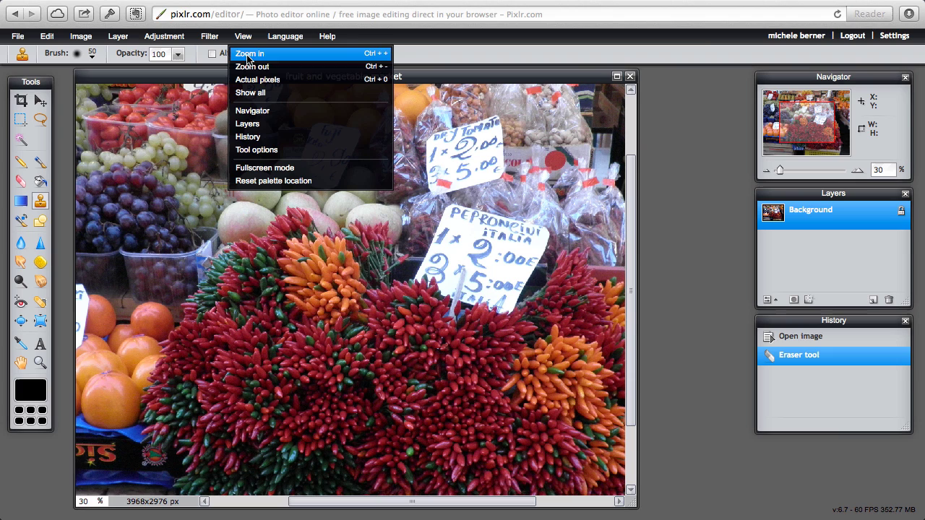
pyautogui.click(722, 165)
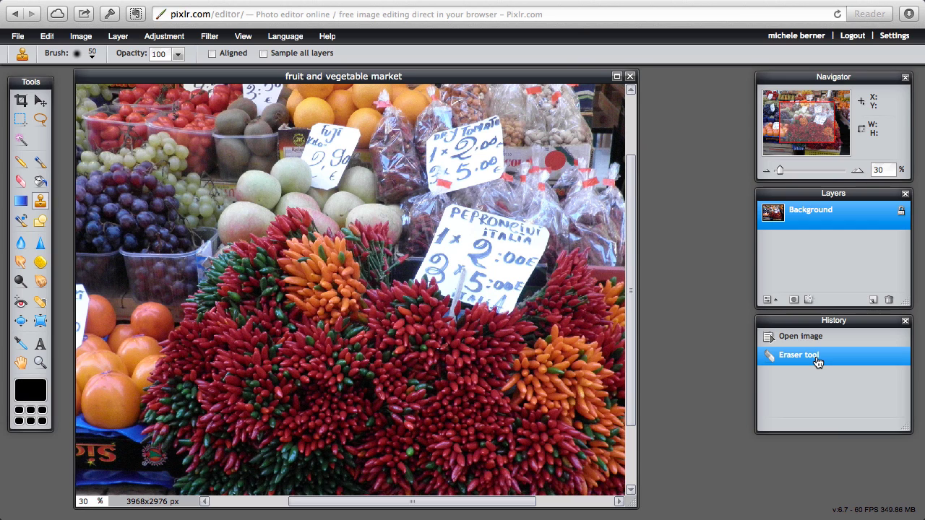
# Undo and redo the eraser step, then close the Navigator panel and restore it from View.
pyautogui.click(801, 340)
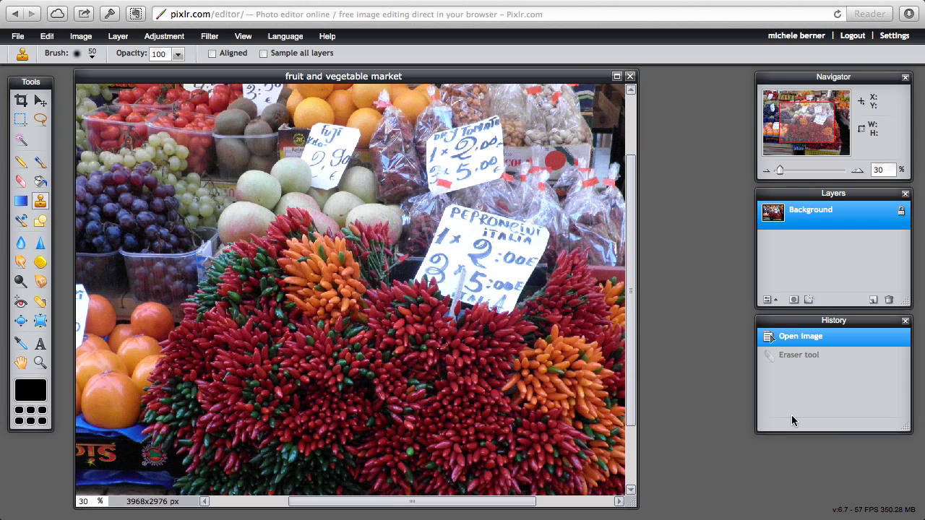
pyautogui.click(786, 358)
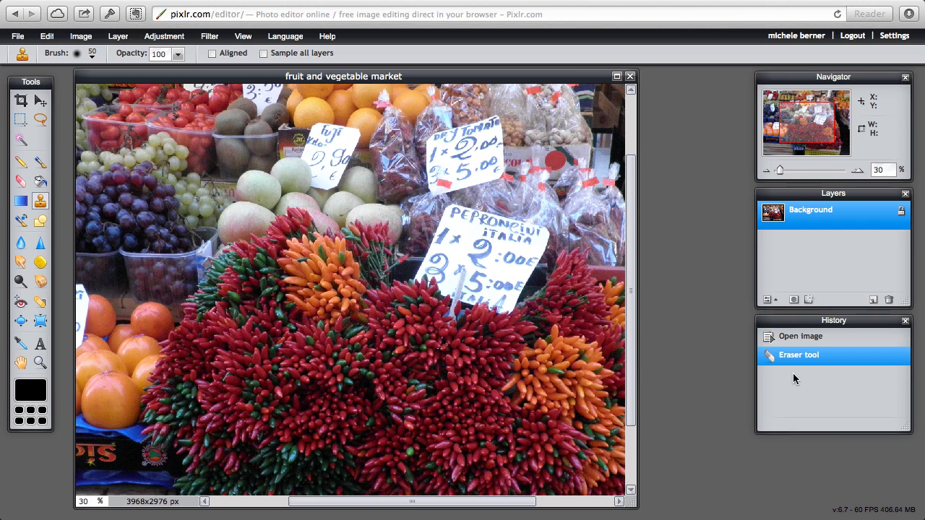
pyautogui.click(904, 77)
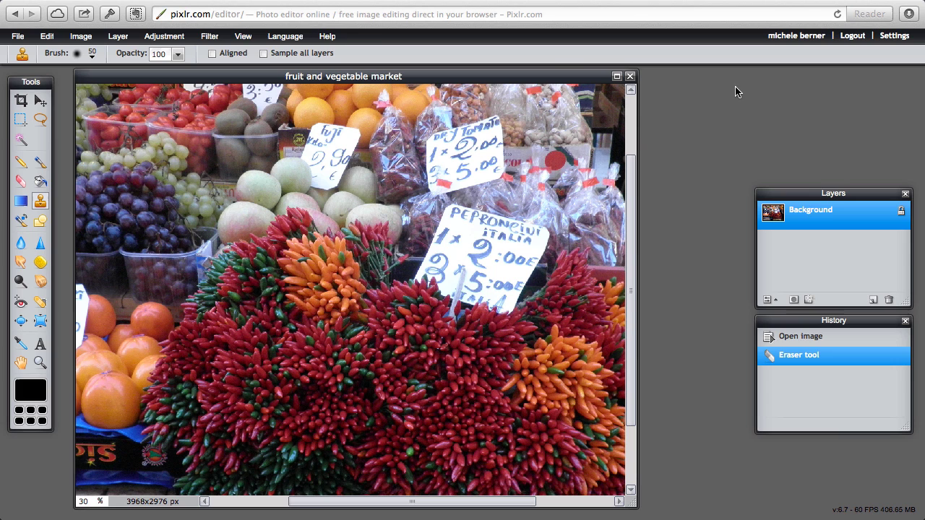
pyautogui.click(243, 36)
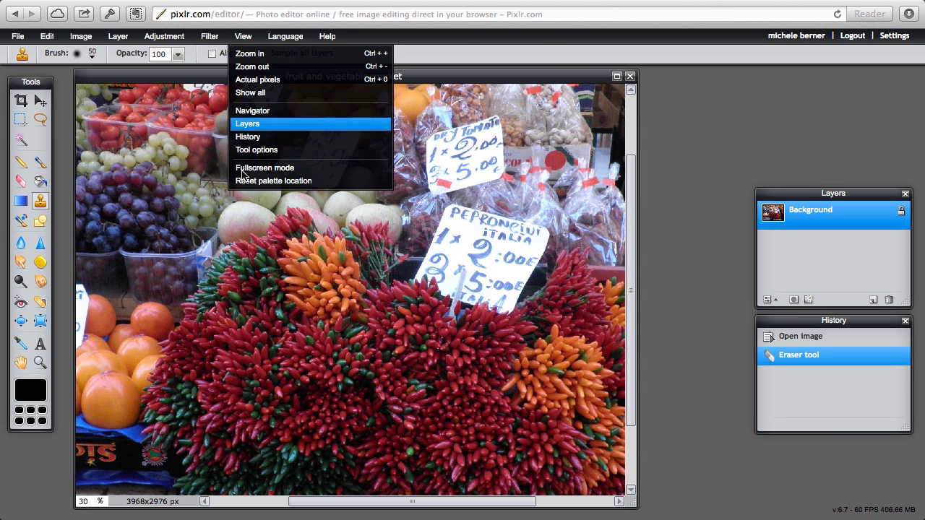
pyautogui.click(252, 110)
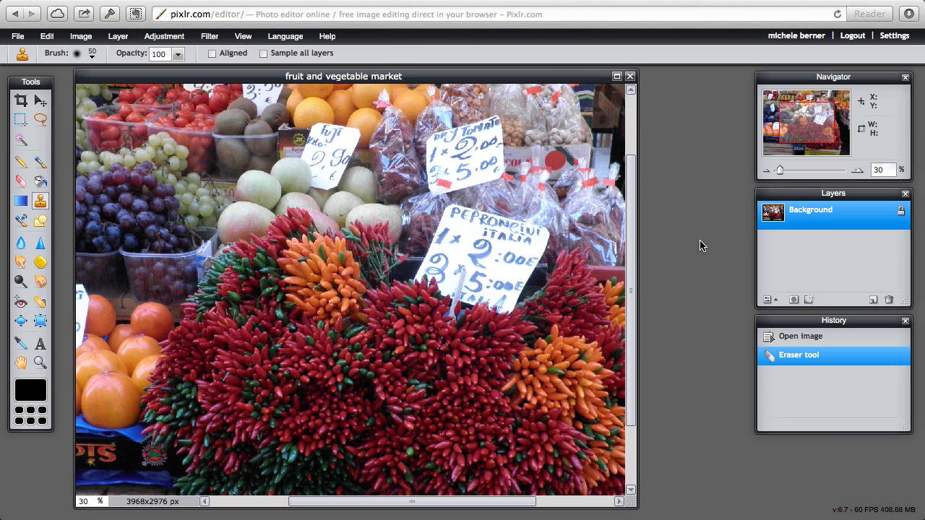
pyautogui.click(242, 37)
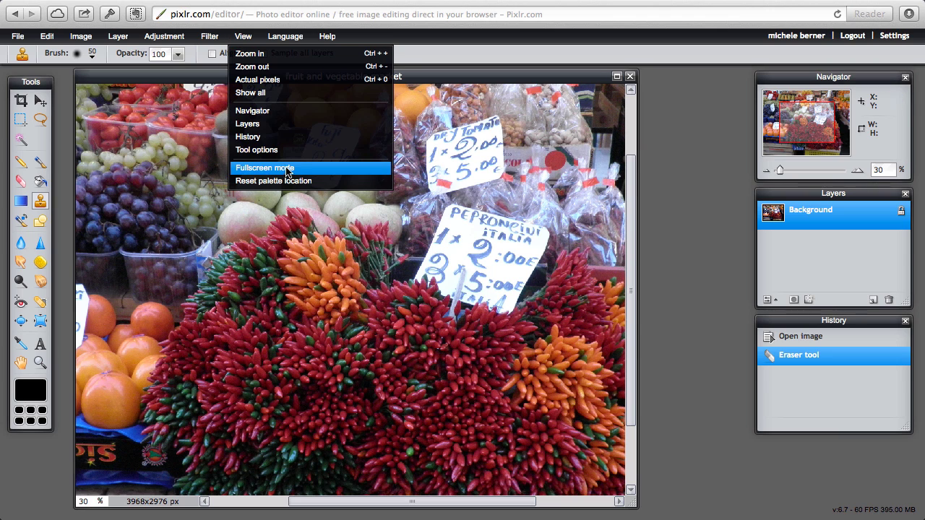
# Hide the tool options, select the Eraser, and show its 50 brush, 100 opacity options again.
pyautogui.click(257, 150)
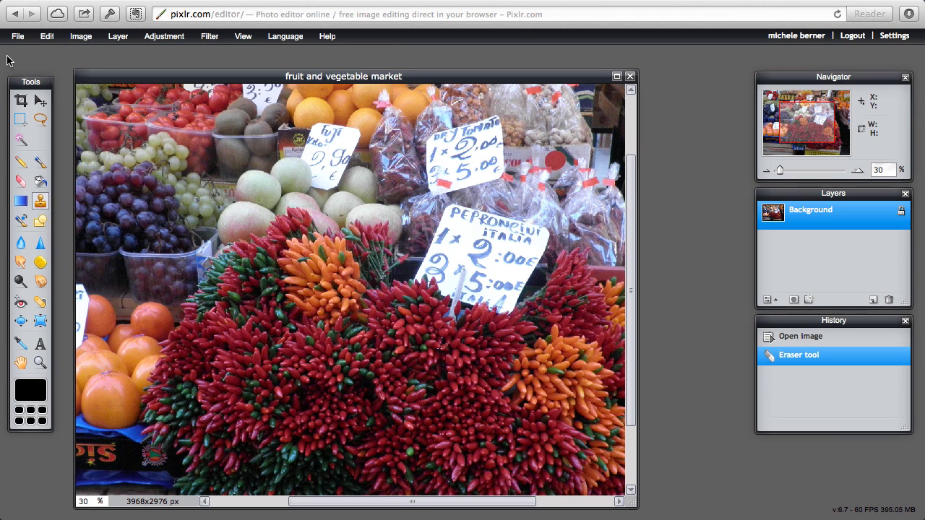
pyautogui.click(21, 182)
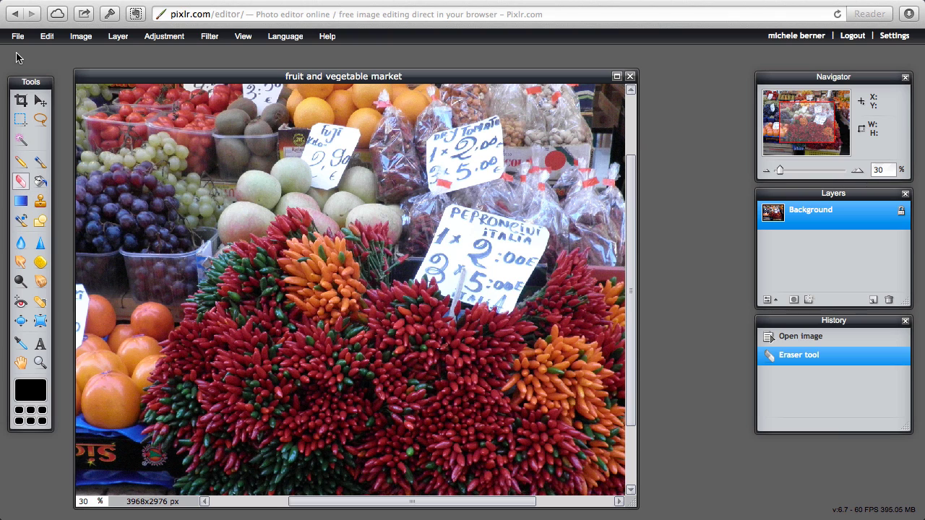
pyautogui.click(244, 36)
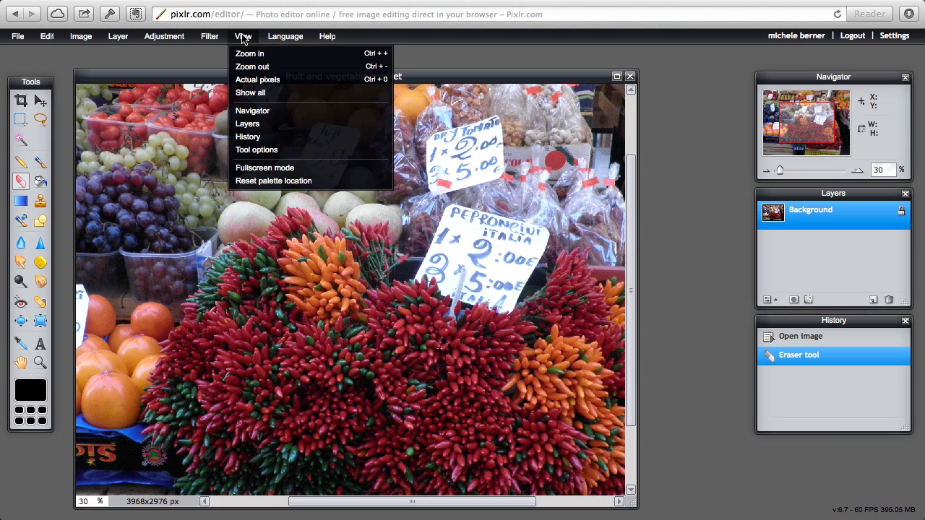
pyautogui.click(264, 150)
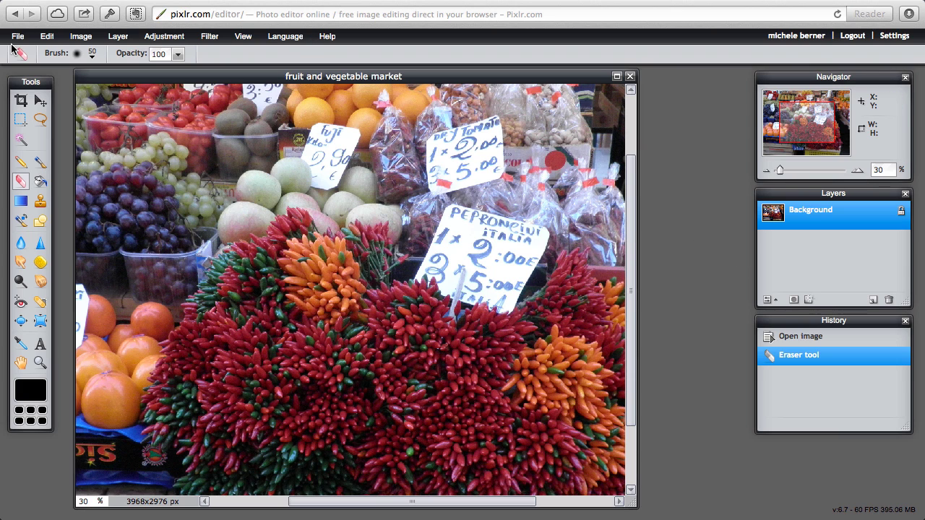
# Switch the interface language to Français, then back to English.
pyautogui.click(282, 41)
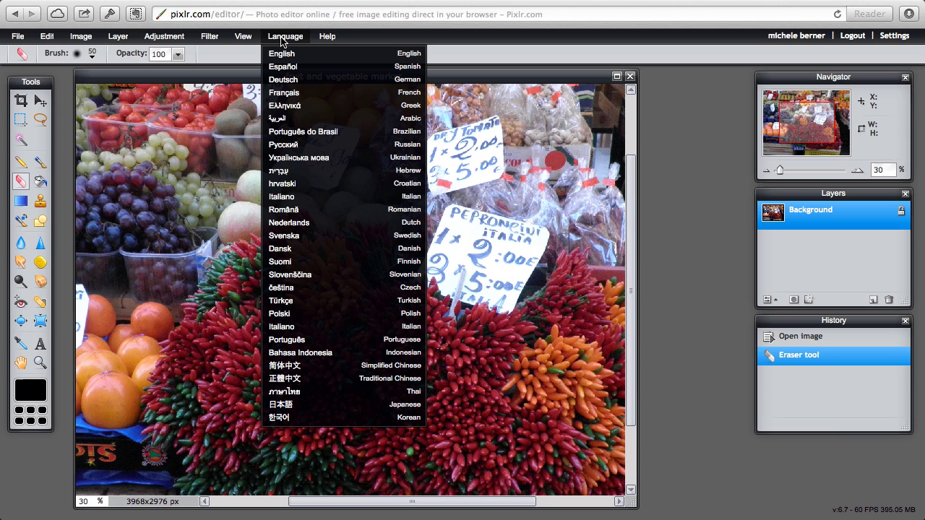
pyautogui.click(284, 93)
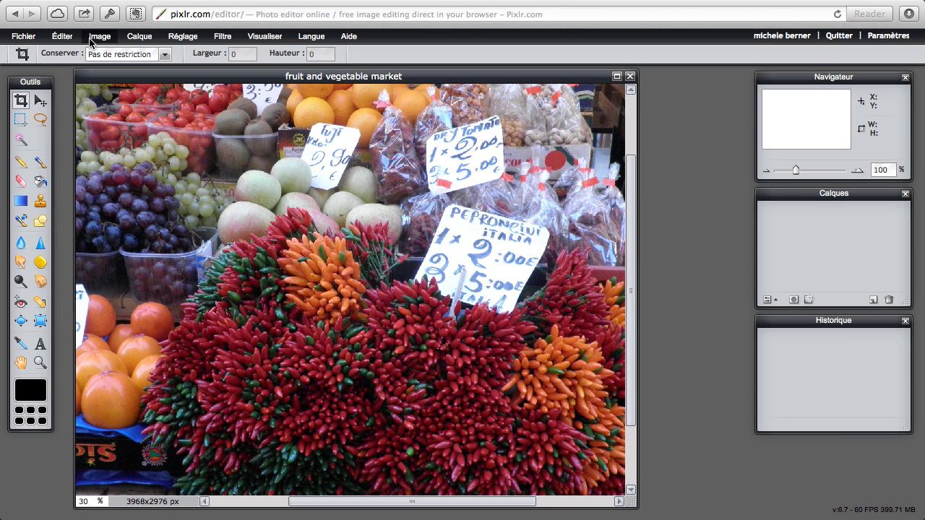
pyautogui.click(315, 40)
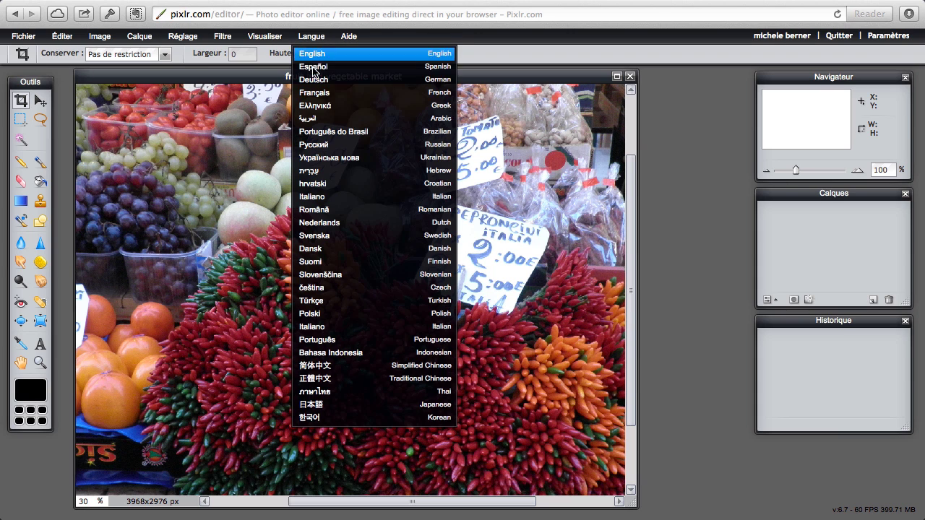
pyautogui.click(313, 54)
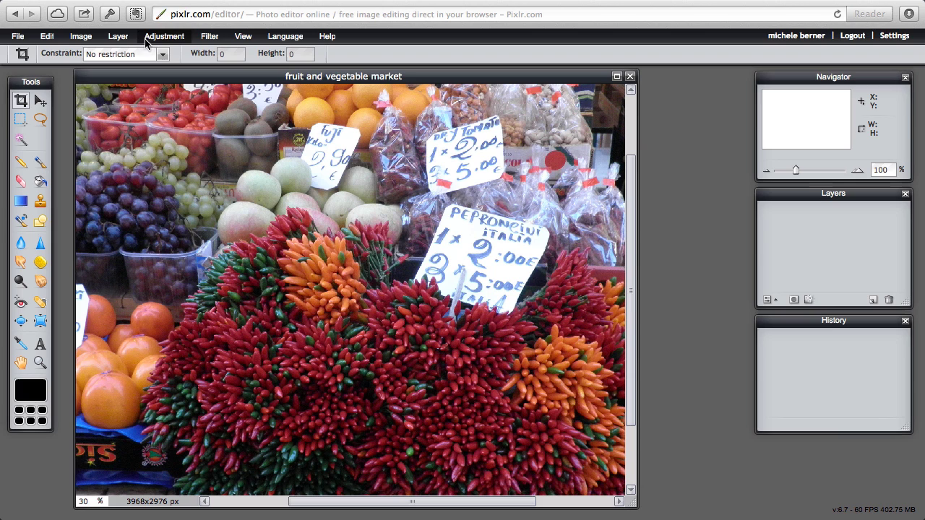